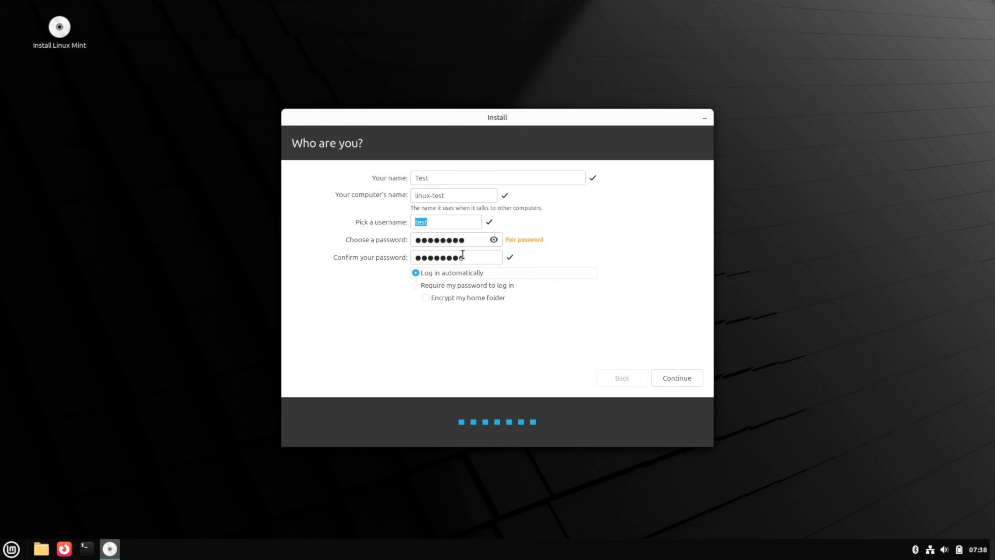
Step: Confirm the user account details with automatic login and let the Linux Mint installation run, viewing its detailed progress
{"action": "left_click", "coordinate": [678, 379]}
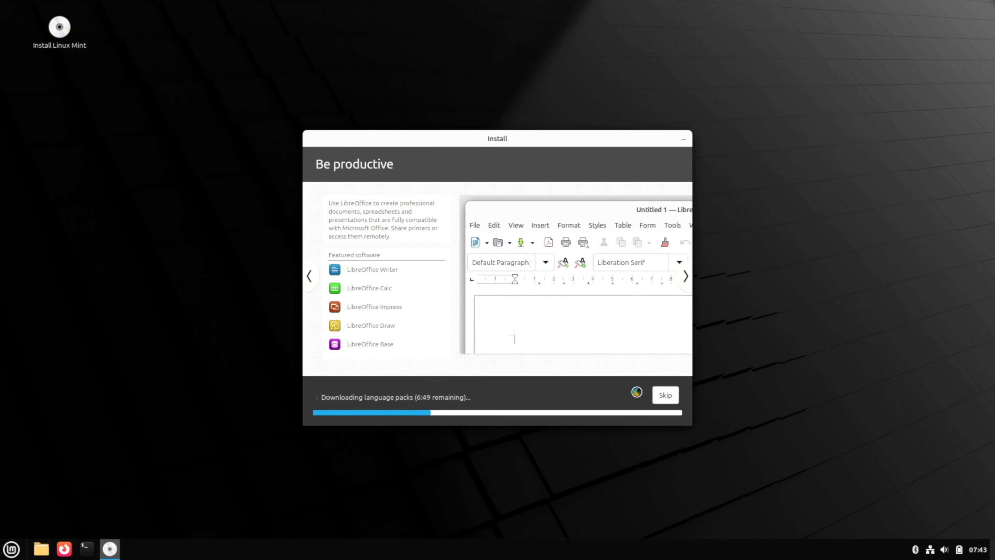
{"action": "left_click", "coordinate": [317, 397]}
{"action": "left_click", "coordinate": [665, 369]}
{"action": "left_click", "coordinate": [316, 371]}
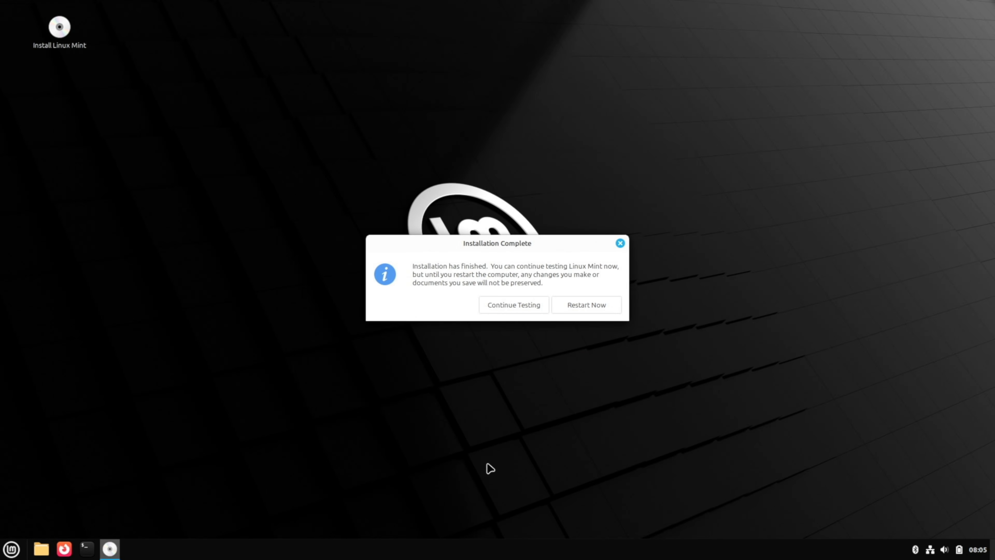
Step: Restart the computer from the completed installation and proceed past the installation-medium removal prompt
{"action": "left_click", "coordinate": [570, 303]}
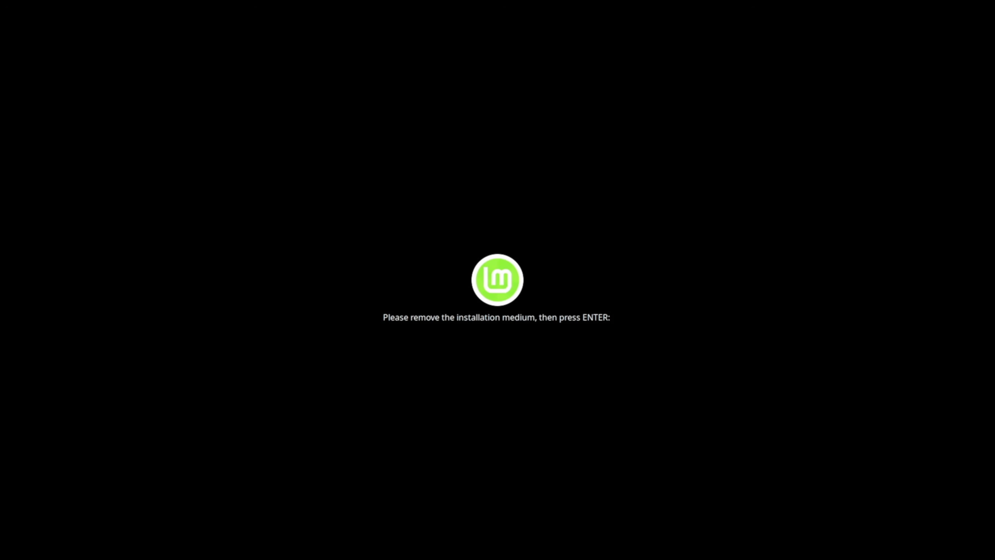
{"action": "key", "text": "Return"}
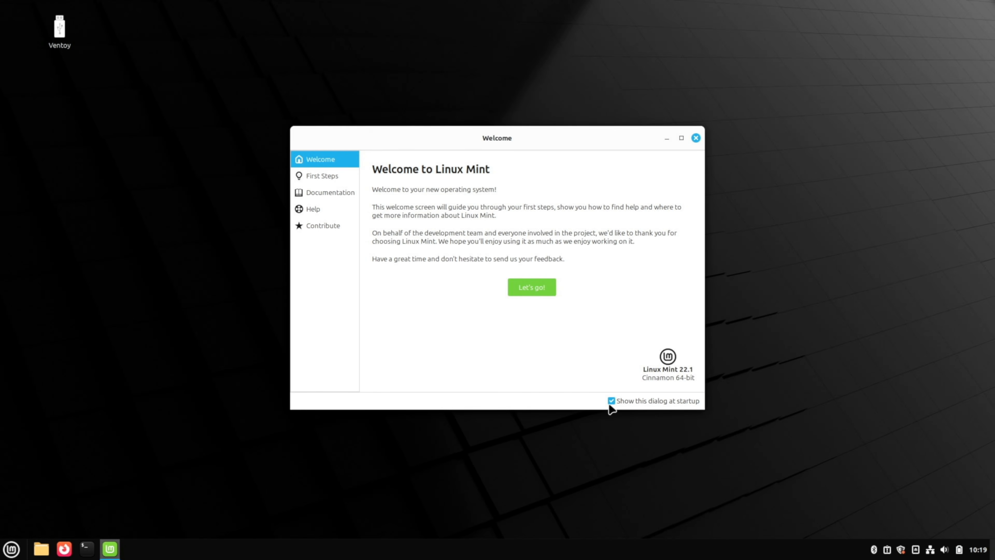
Step: Stop the Welcome dialog from showing at startup and close it
{"action": "left_click", "coordinate": [611, 401]}
{"action": "left_click", "coordinate": [695, 137]}
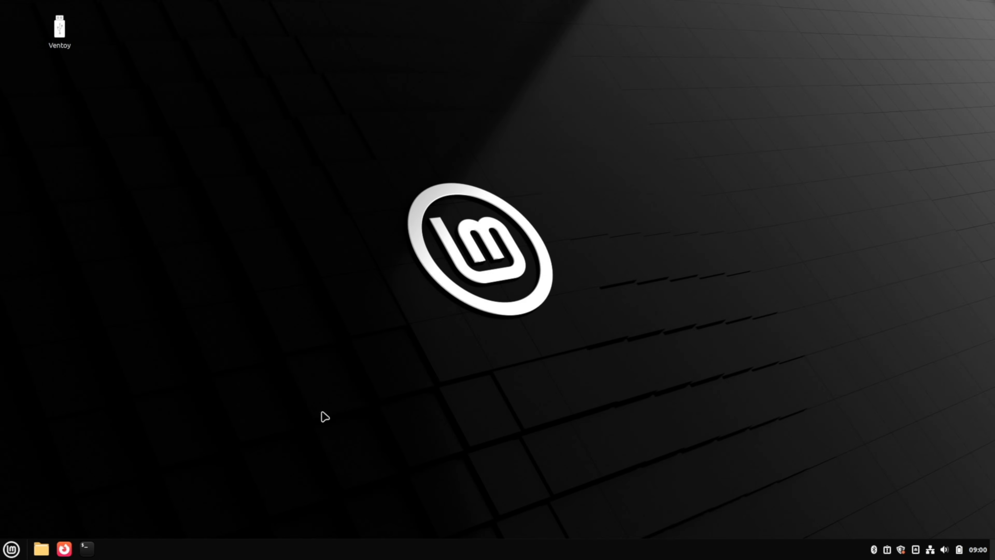
Step: Review the display settings, trying the 200 % interface scale, returning to 100 %, and checking the rotation and fractional scaling options
{"action": "right_click", "coordinate": [687, 278]}
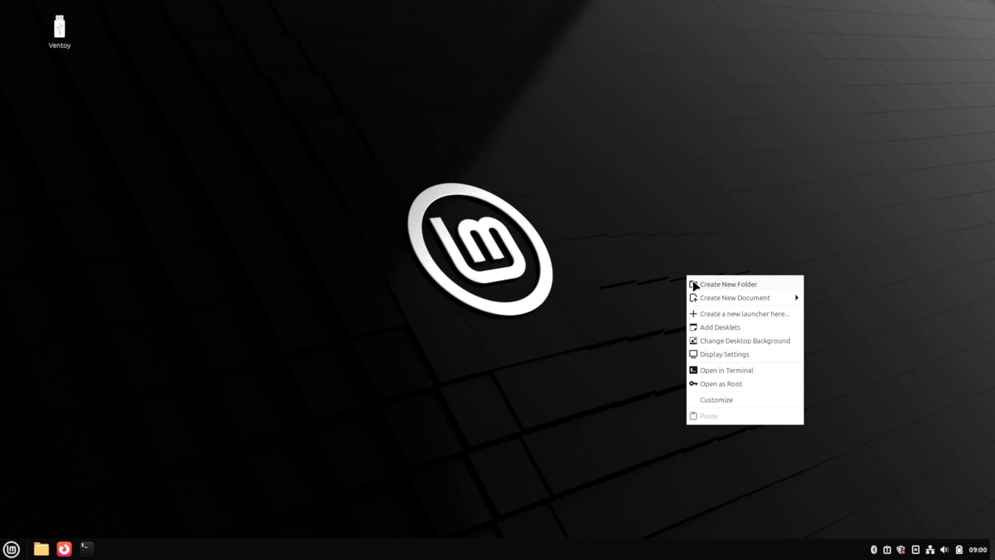
{"action": "left_click", "coordinate": [711, 355]}
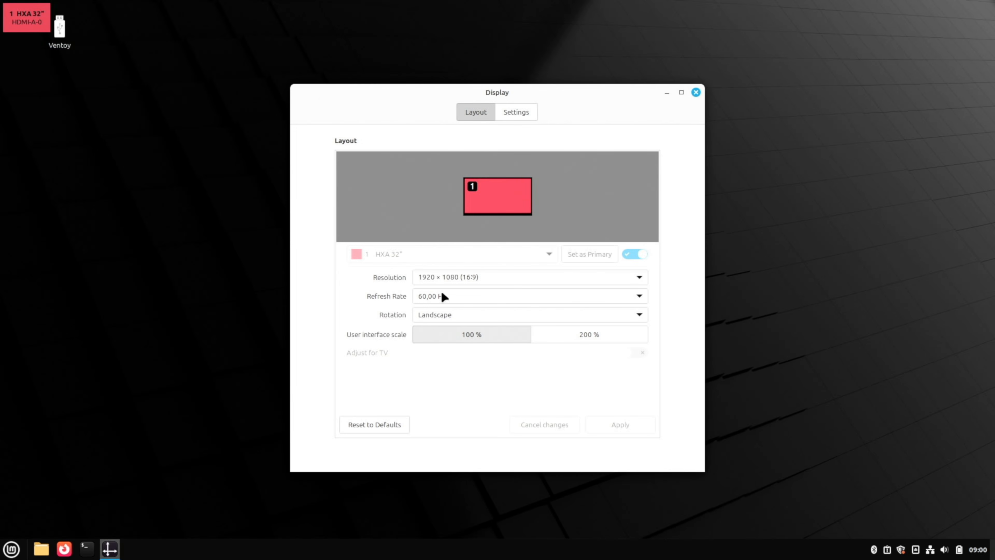
{"action": "left_click", "coordinate": [584, 332]}
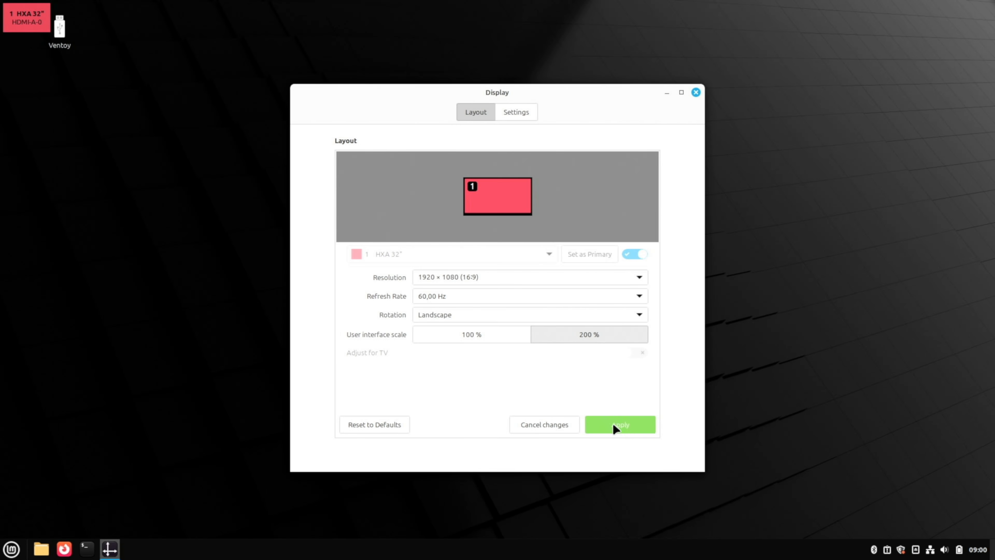
{"action": "left_click", "coordinate": [468, 333]}
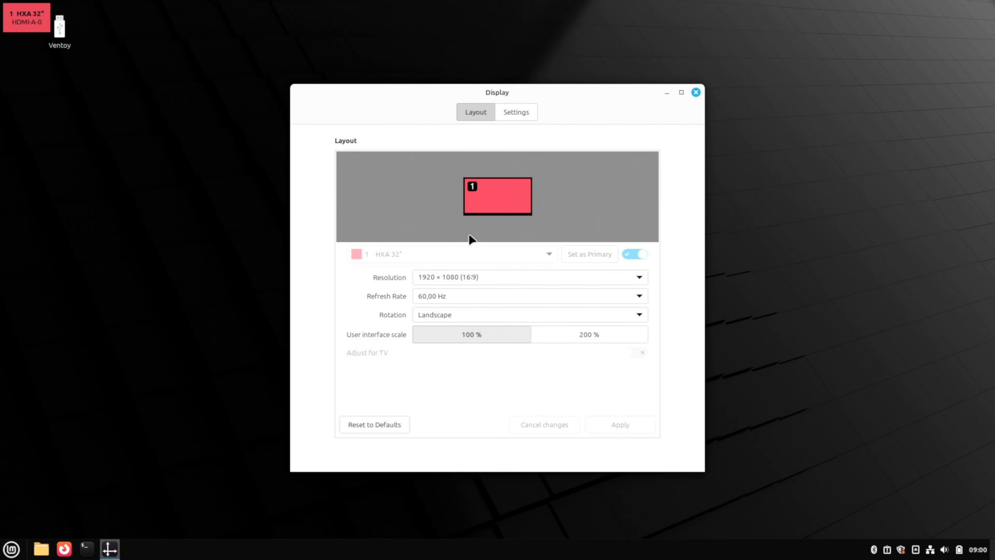
{"action": "left_click", "coordinate": [514, 115]}
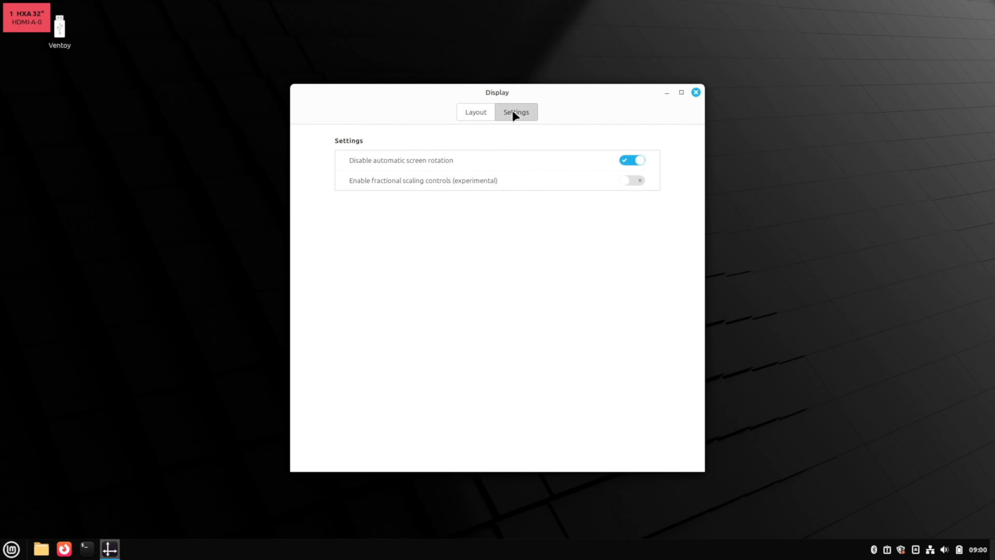
{"action": "left_click", "coordinate": [472, 112]}
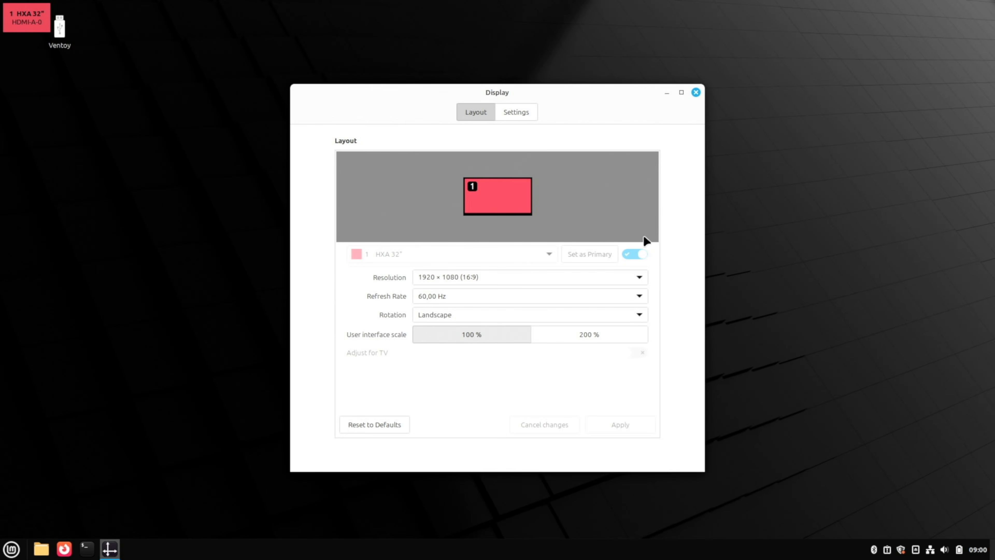
{"action": "left_click", "coordinate": [696, 93]}
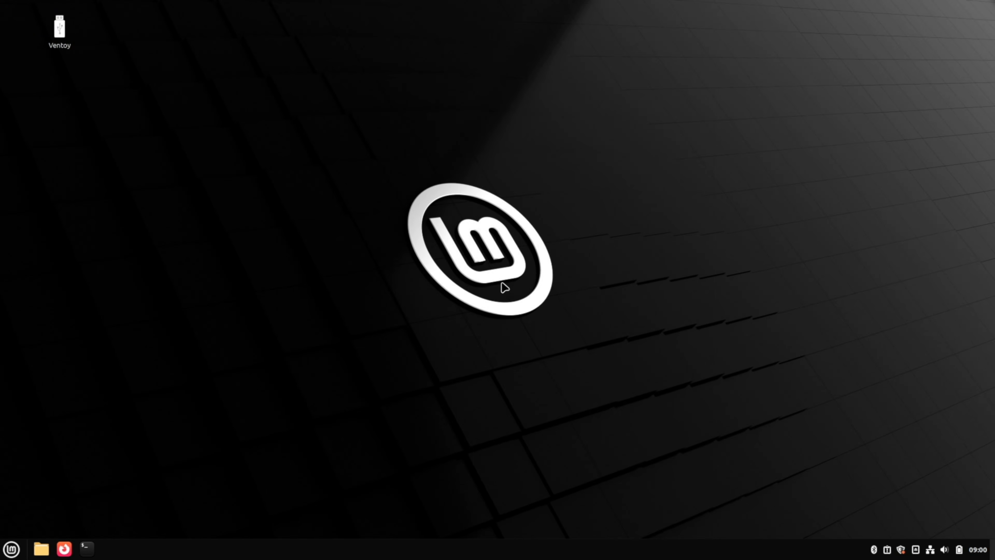
{"action": "right_click", "coordinate": [496, 332]}
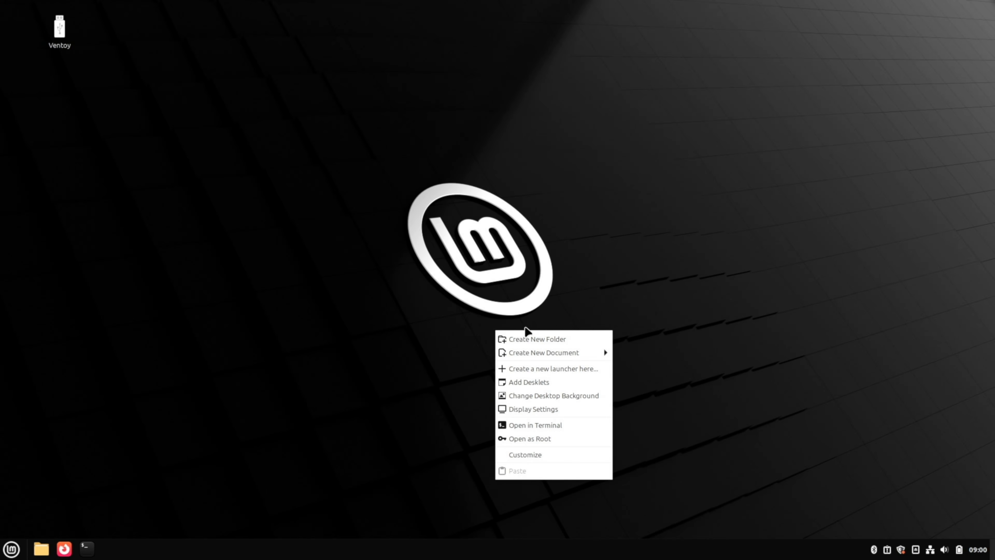
{"action": "left_click", "coordinate": [500, 279]}
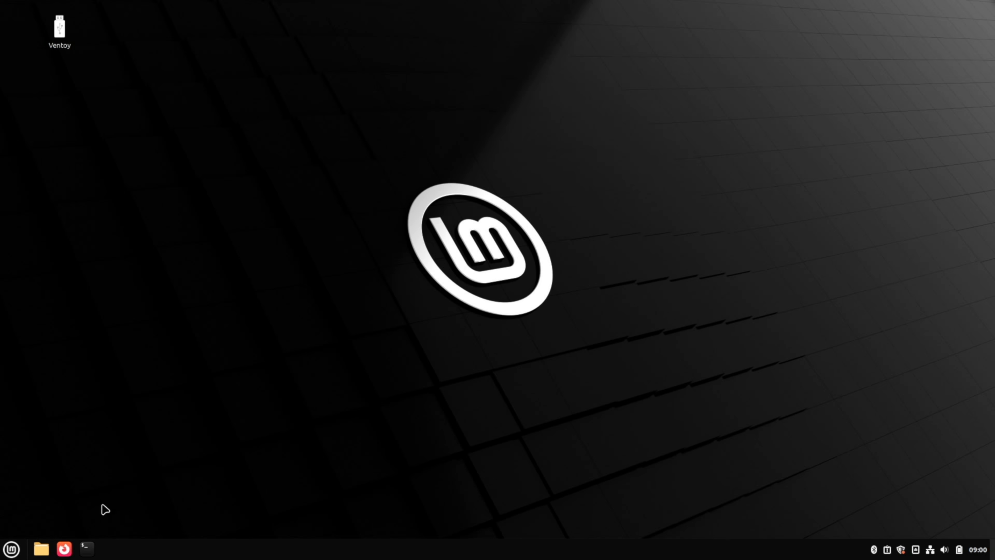
Step: Browse the application categories and view the Color preferences, closing them without changes
{"action": "left_click", "coordinate": [10, 552]}
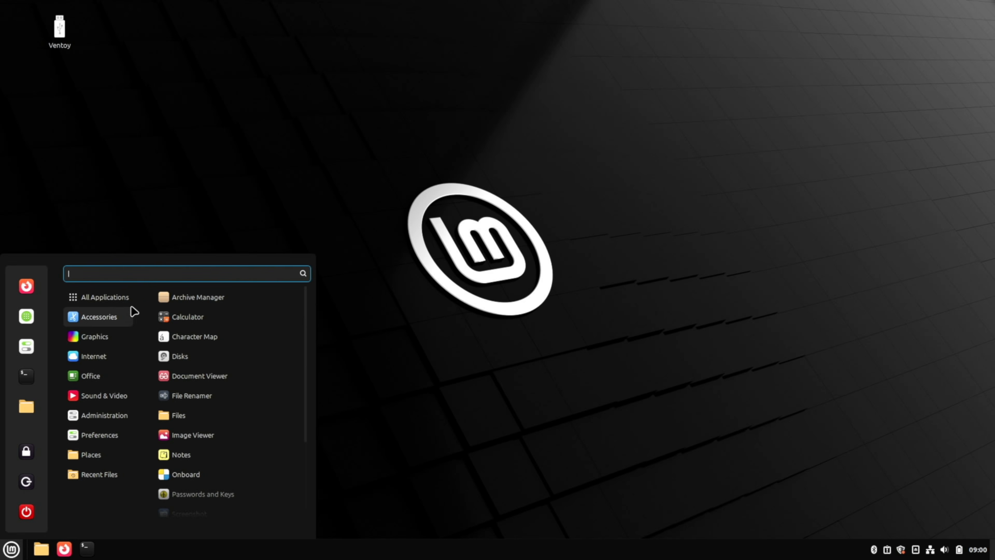
{"action": "mouse_move", "coordinate": [112, 340]}
{"action": "mouse_move", "coordinate": [110, 309]}
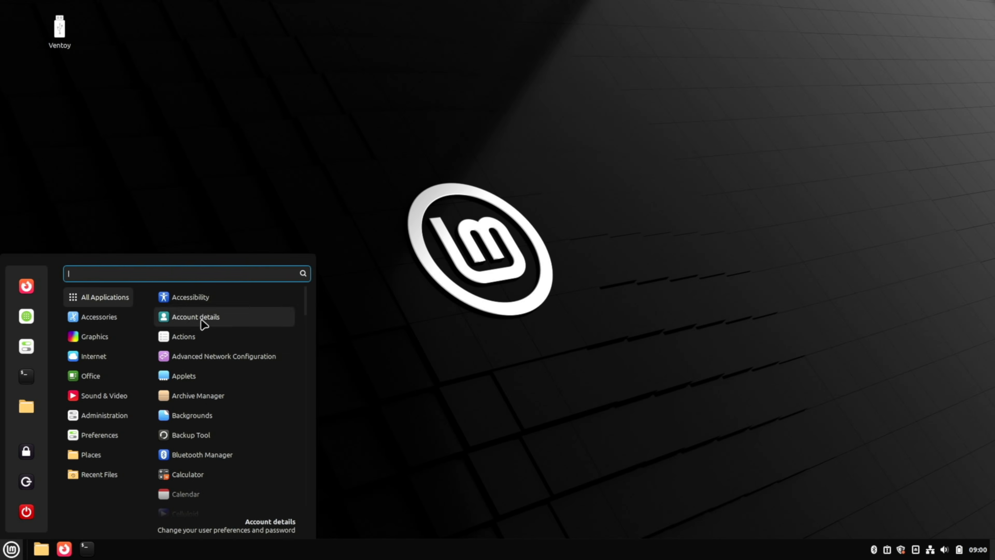
{"action": "mouse_move", "coordinate": [93, 438]}
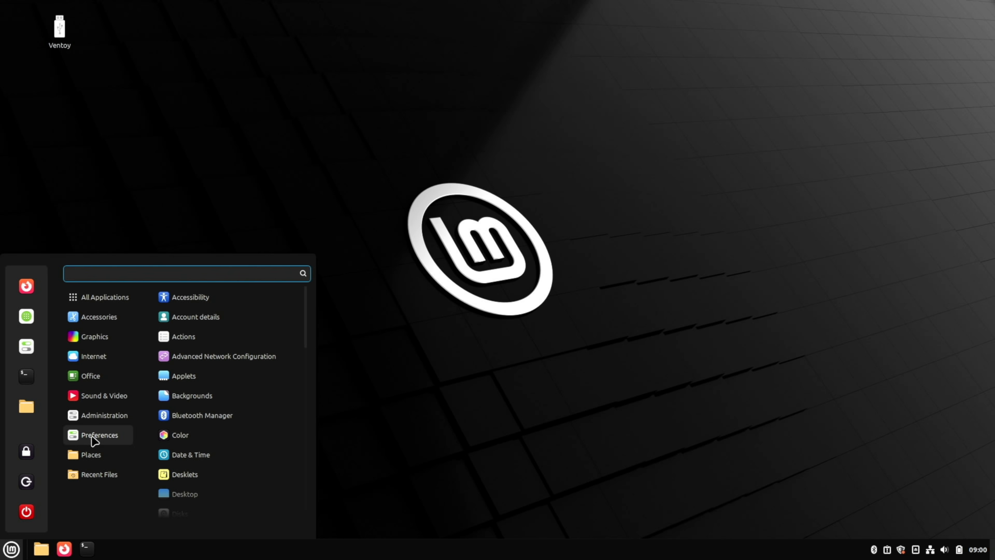
{"action": "left_click", "coordinate": [202, 436]}
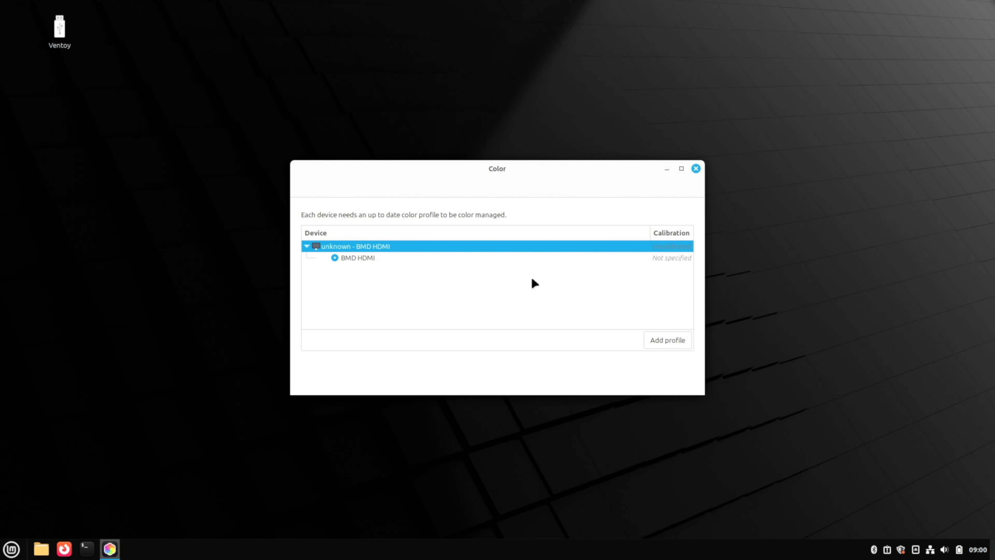
{"action": "left_click", "coordinate": [696, 168]}
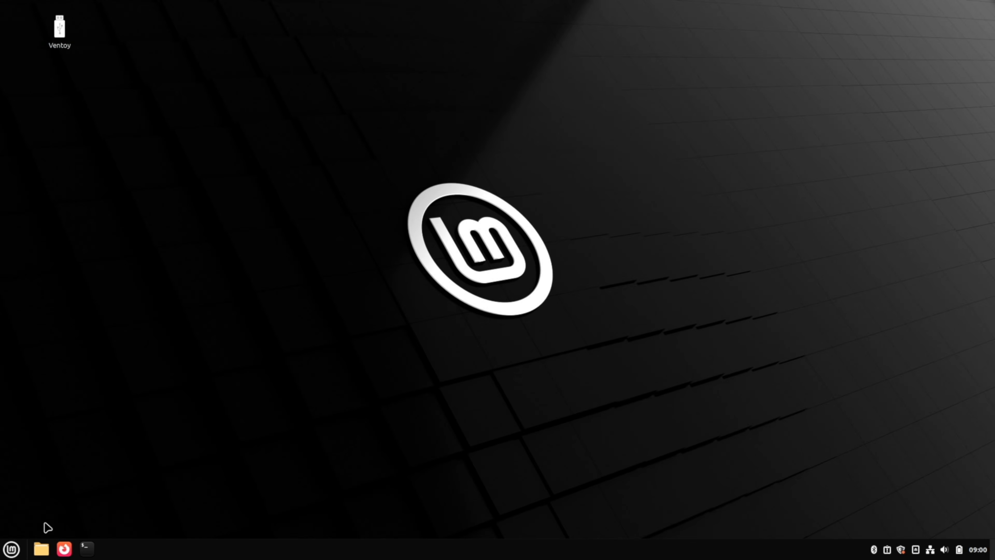
Step: View the Desktop preferences for the desktop layout and icons, and close them without changes
{"action": "left_click", "coordinate": [11, 549]}
{"action": "scroll", "coordinate": [226, 422], "scroll_direction": "down", "scroll_amount": 1}
{"action": "left_click", "coordinate": [222, 464]}
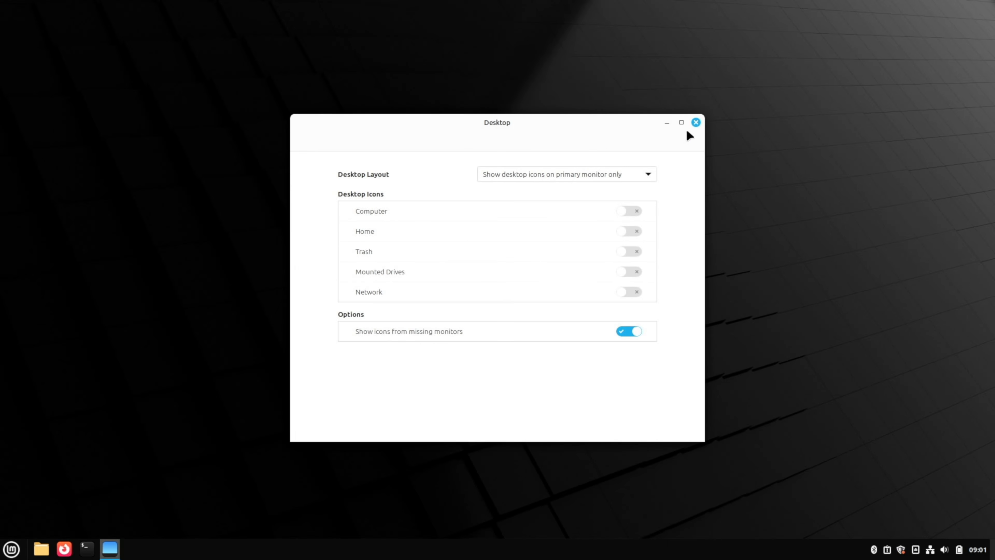
{"action": "left_click", "coordinate": [696, 122]}
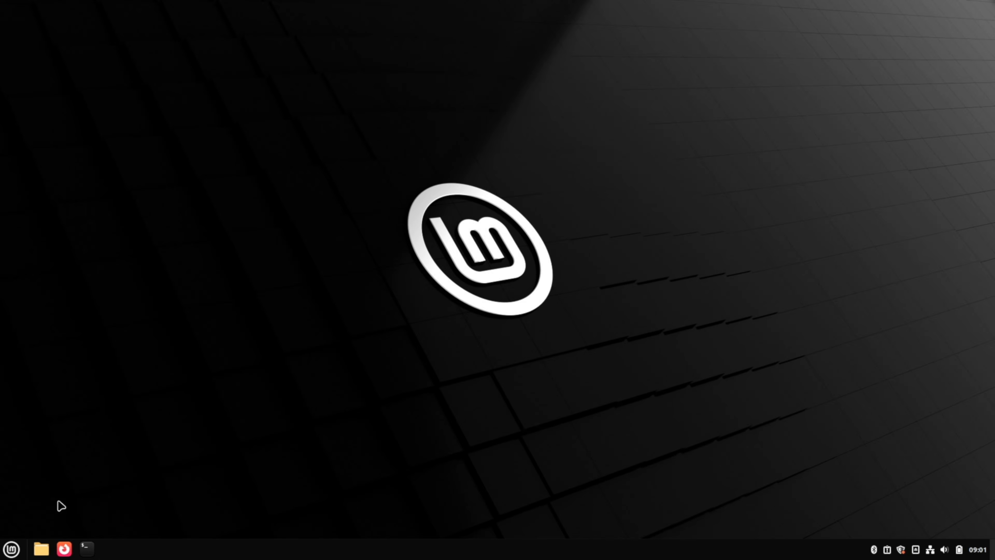
Step: Open the Themes preferences, set the appearance to Dark, and close them
{"action": "left_click", "coordinate": [11, 549]}
{"action": "mouse_move", "coordinate": [99, 434]}
{"action": "scroll", "coordinate": [218, 433], "scroll_direction": "down", "scroll_amount": 8}
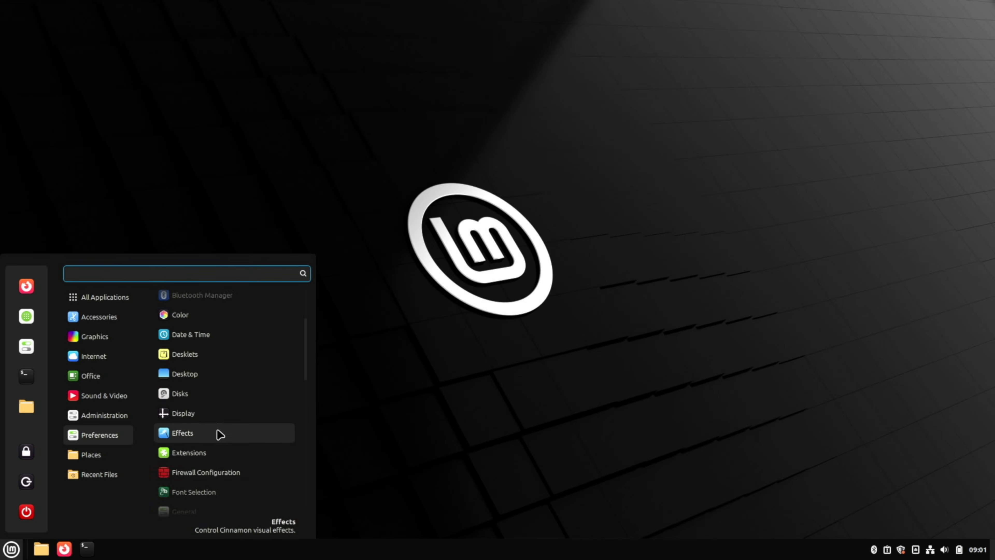
{"action": "scroll", "coordinate": [219, 433], "scroll_direction": "down", "scroll_amount": 8}
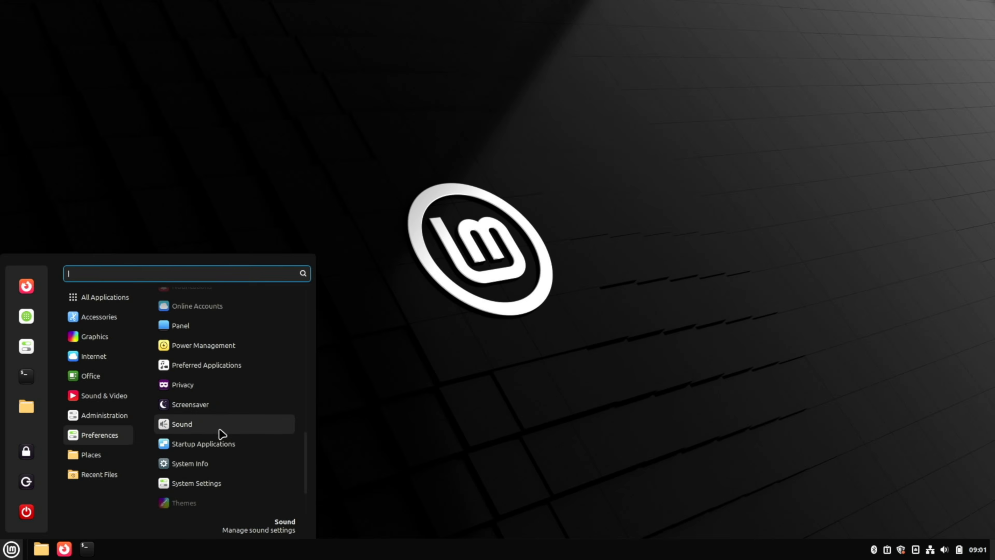
{"action": "key", "text": "Escape"}
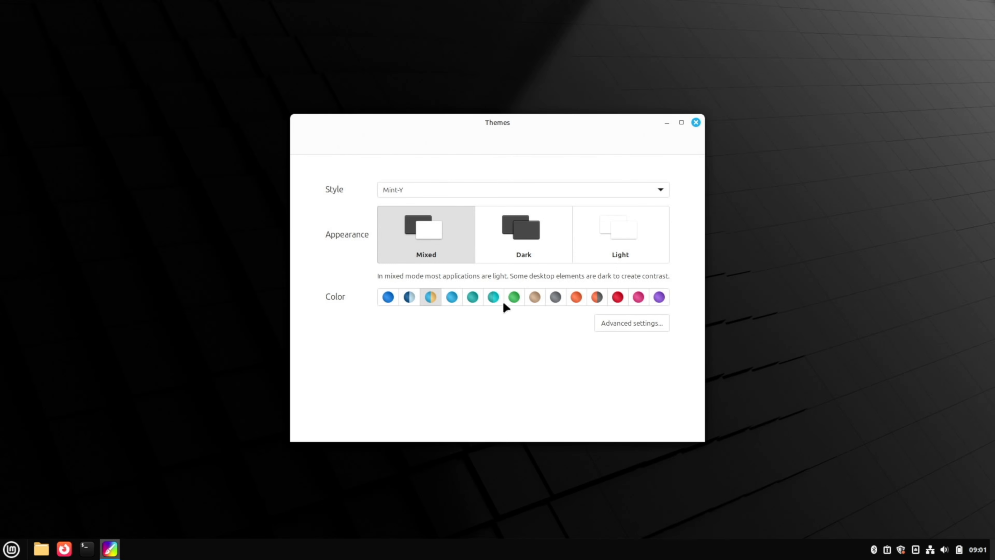
{"action": "left_click", "coordinate": [523, 233]}
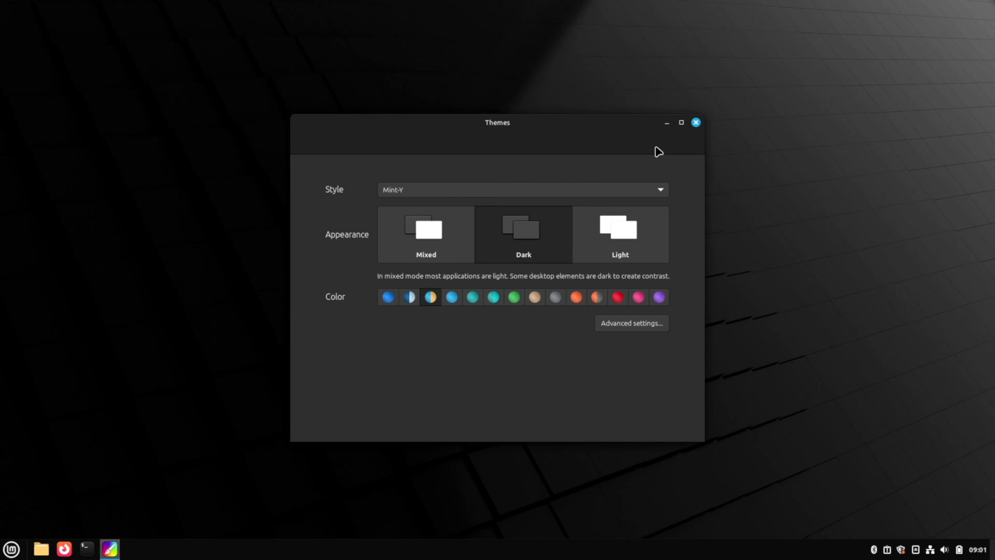
{"action": "left_click", "coordinate": [696, 122]}
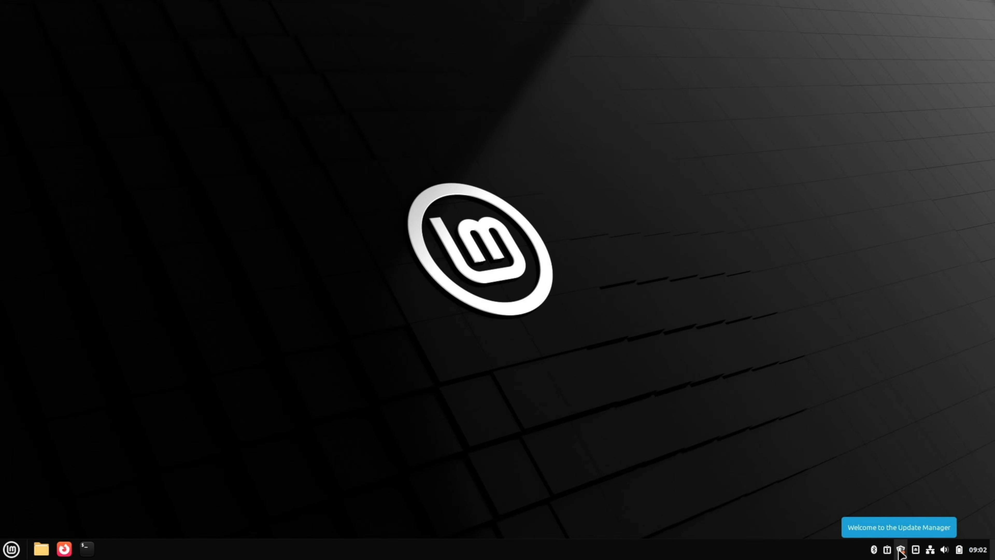
Step: Start the Update Manager, accept the local mirror suggestion with the account password, and close Software Sources with its mirrors as they are
{"action": "left_click", "coordinate": [901, 550]}
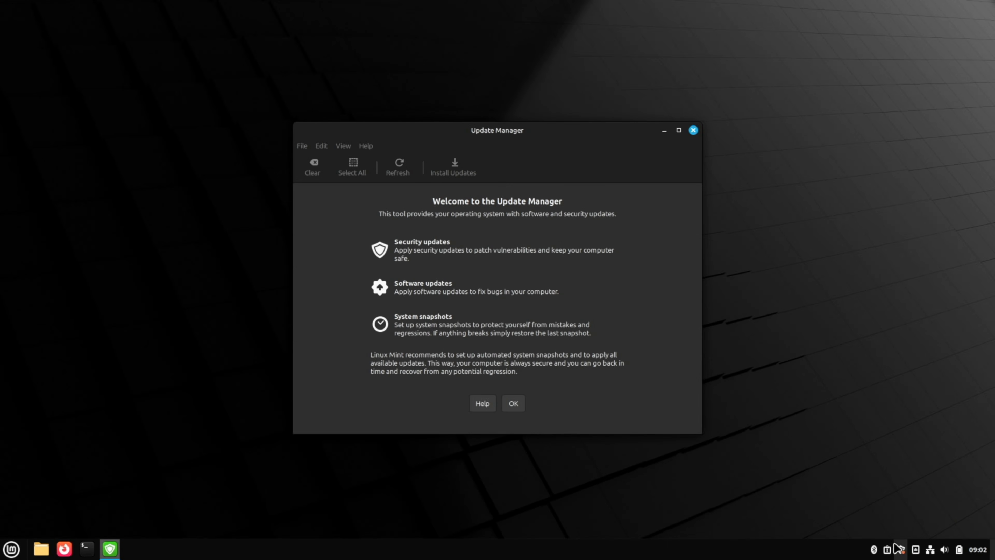
{"action": "left_click", "coordinate": [513, 404]}
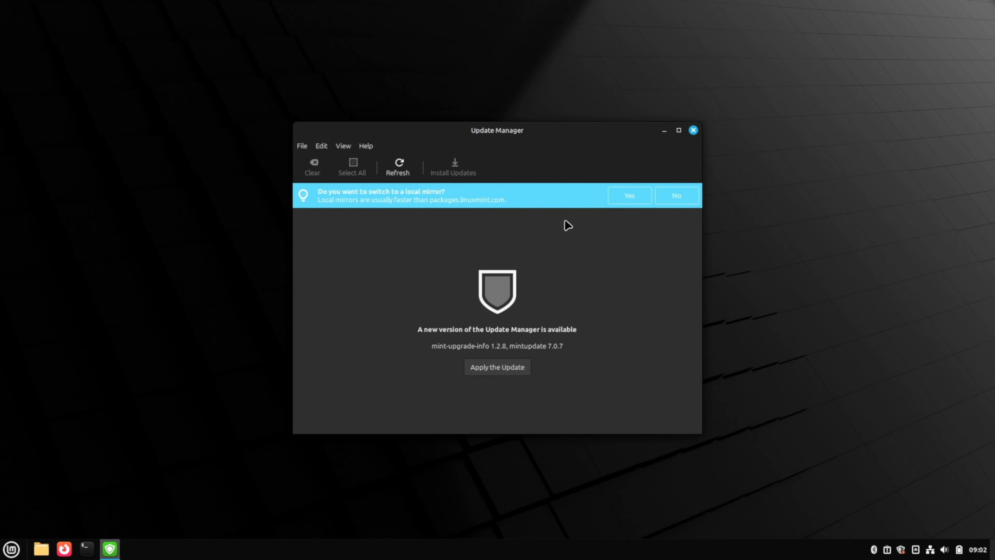
{"action": "left_click", "coordinate": [639, 200]}
{"action": "type", "text": "********"}
{"action": "key", "text": "Return"}
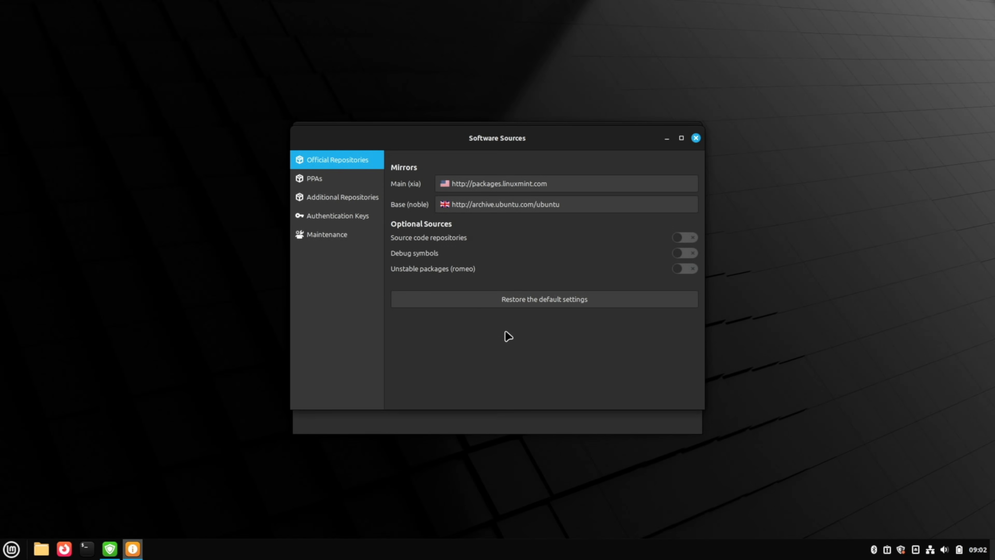
{"action": "left_click", "coordinate": [695, 138]}
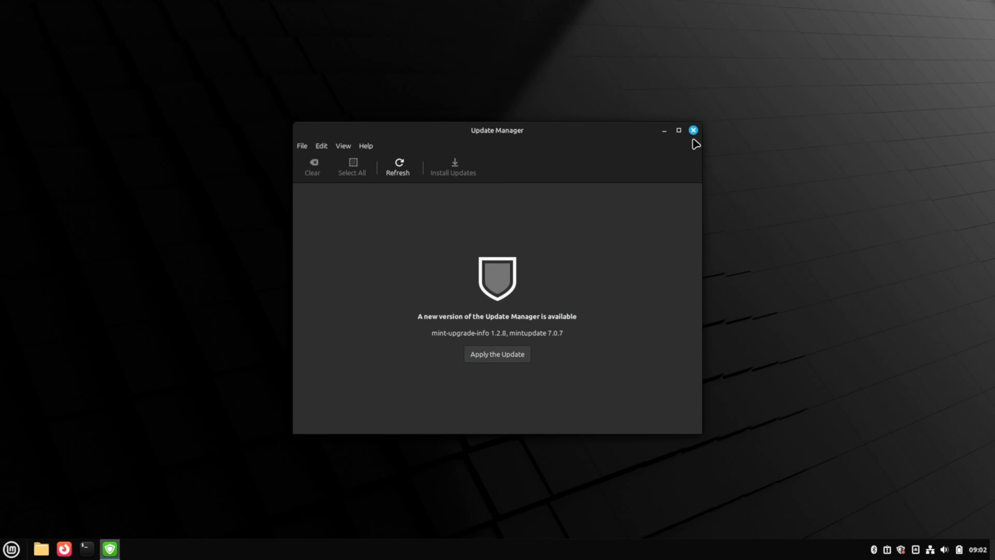
Step: Apply the Update Manager's own update, authorizing it with the account password, and decline the local mirror suggestion
{"action": "left_click", "coordinate": [494, 353]}
{"action": "type", "text": "********"}
{"action": "key", "text": "Return"}
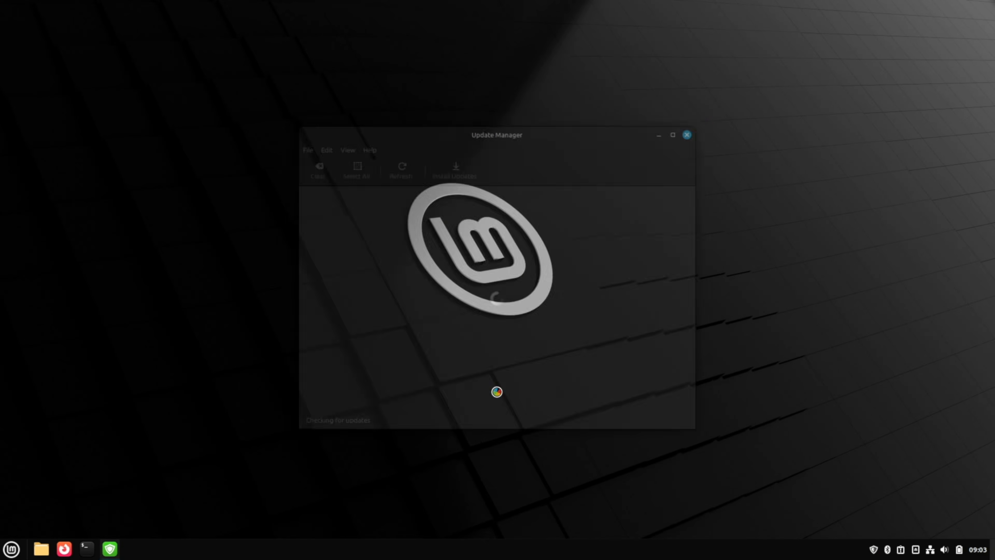
{"action": "left_click", "coordinate": [676, 196]}
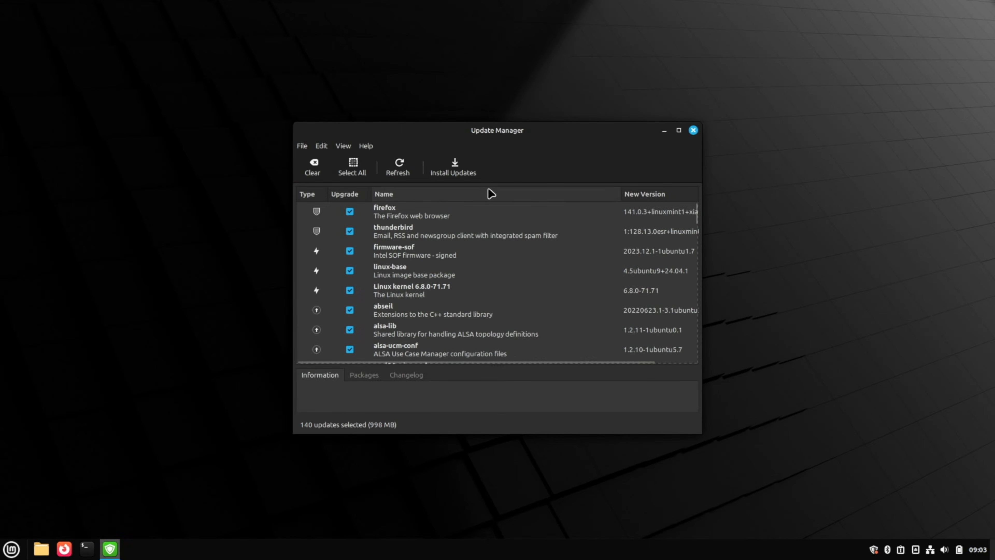
Step: Install all selected system updates, including the required package changes, and close the Update Manager
{"action": "left_click", "coordinate": [454, 167]}
{"action": "left_click", "coordinate": [426, 307]}
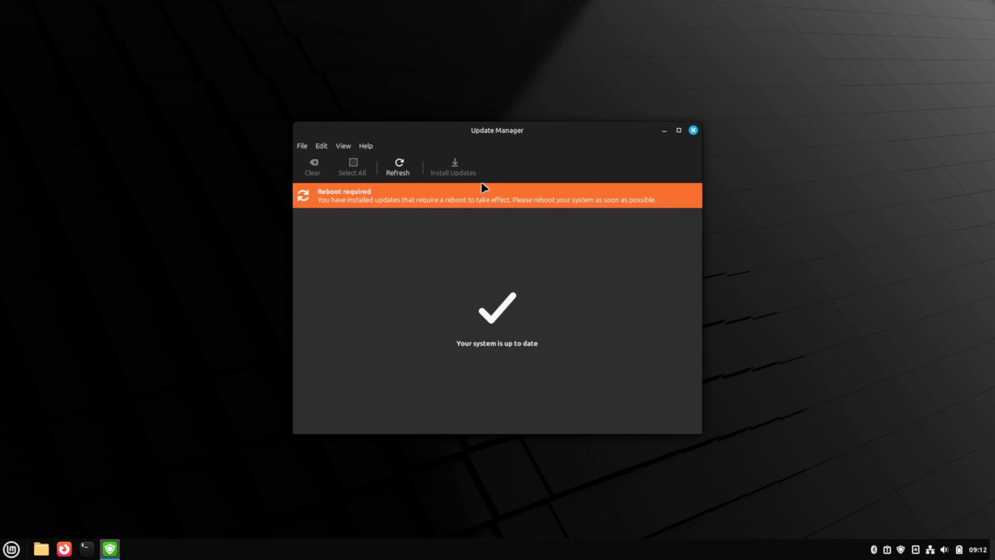
{"action": "left_click", "coordinate": [693, 131]}
Step: Restart the computer to put the installed updates into effect
{"action": "left_click", "coordinate": [10, 550]}
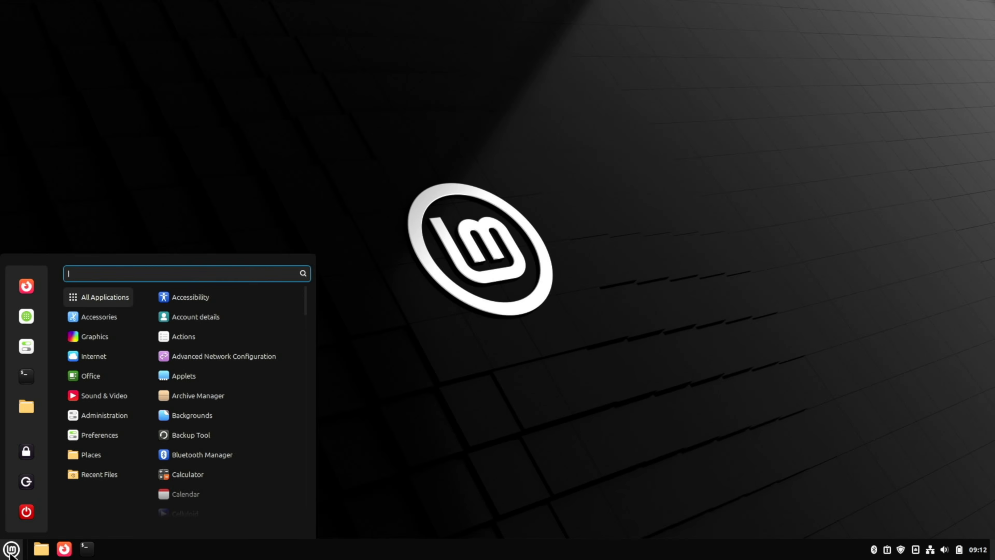
{"action": "left_click", "coordinate": [26, 511]}
{"action": "left_click", "coordinate": [543, 293]}
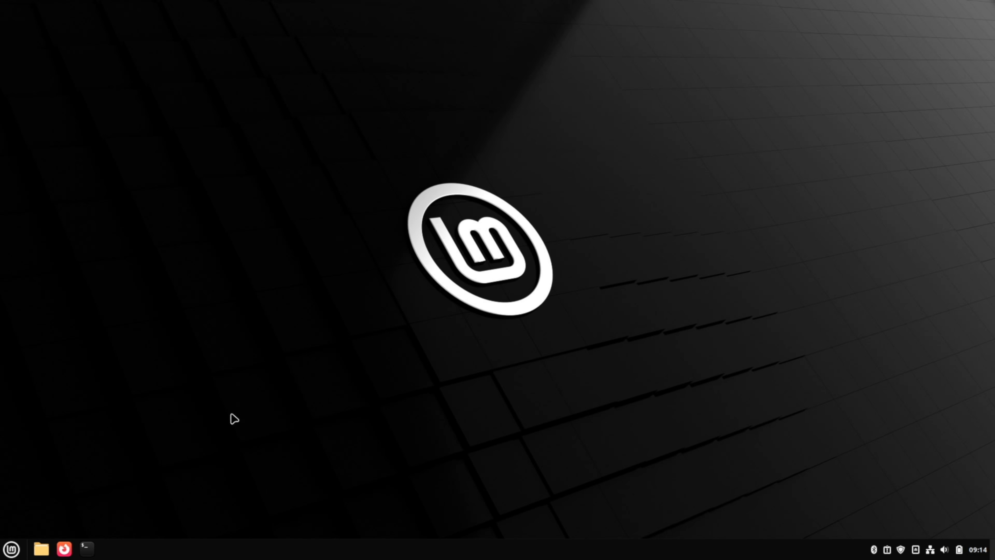
Step: Switch to the Software Manager and search its catalogue for Steam
{"action": "left_click", "coordinate": [15, 549]}
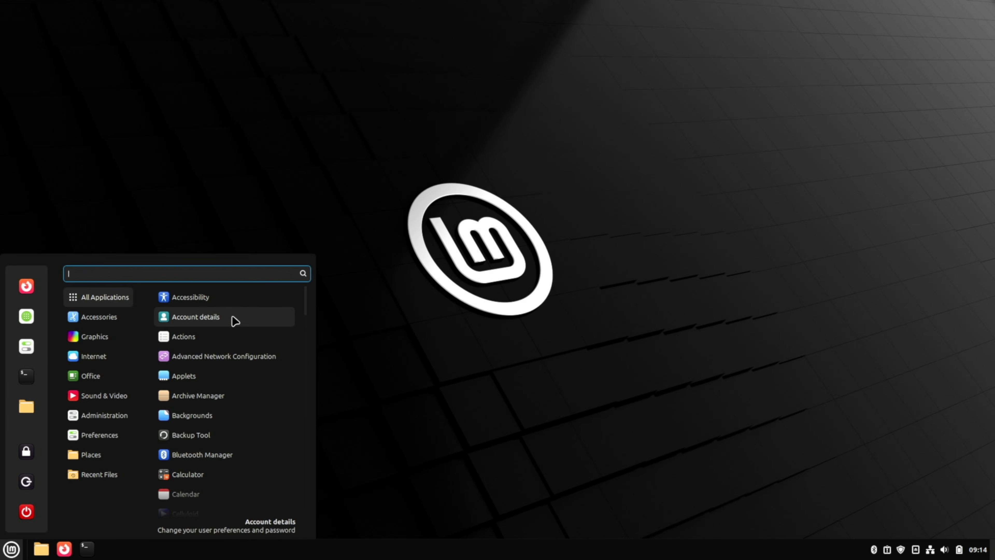
{"action": "scroll", "coordinate": [229, 400], "scroll_direction": "down", "scroll_amount": 6}
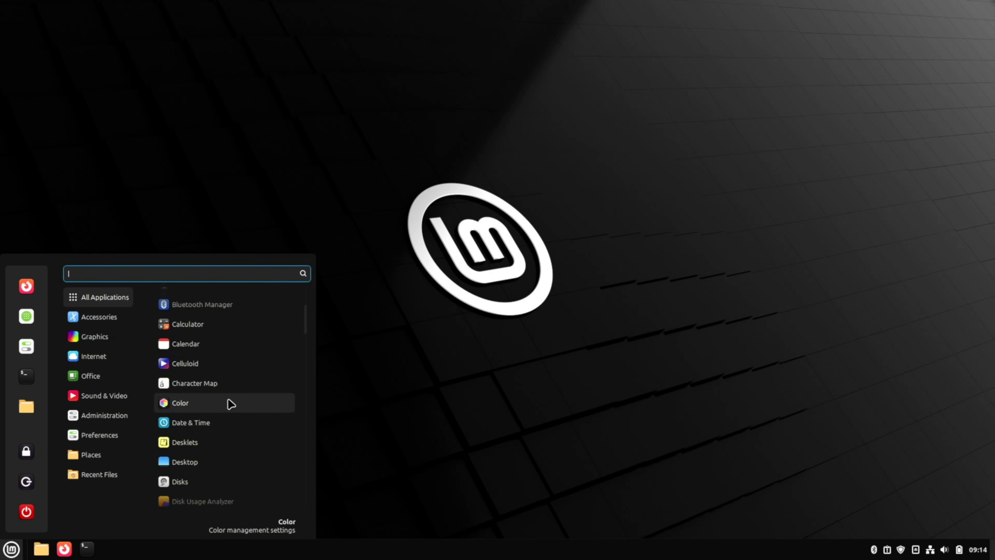
{"action": "scroll", "coordinate": [231, 404], "scroll_direction": "down", "scroll_amount": 6}
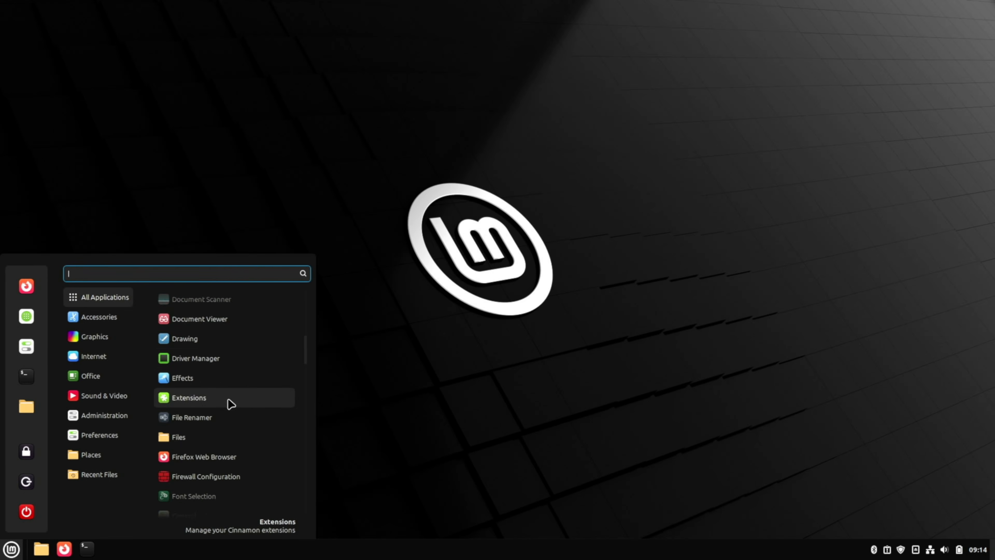
{"action": "scroll", "coordinate": [226, 407], "scroll_direction": "down", "scroll_amount": 5}
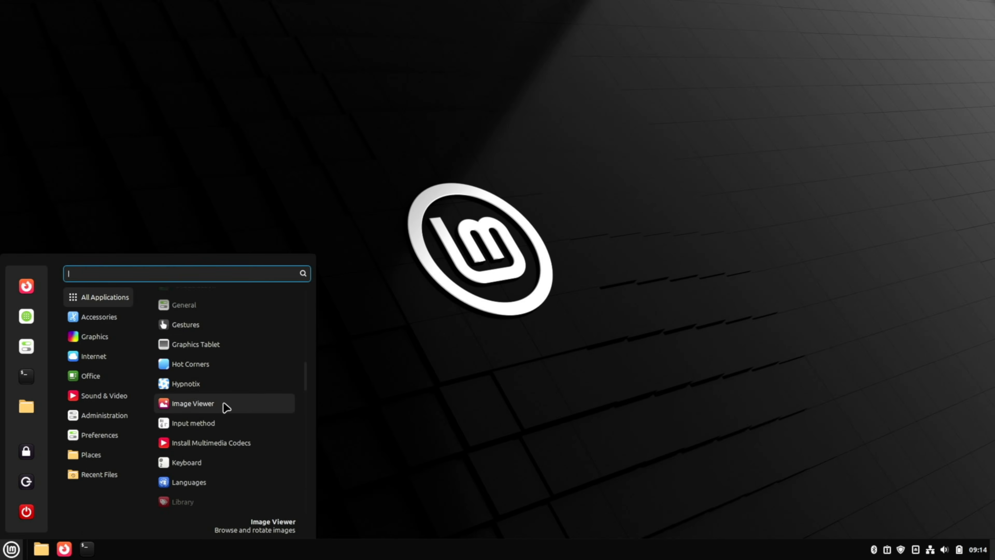
{"action": "scroll", "coordinate": [226, 408], "scroll_direction": "down", "scroll_amount": 5}
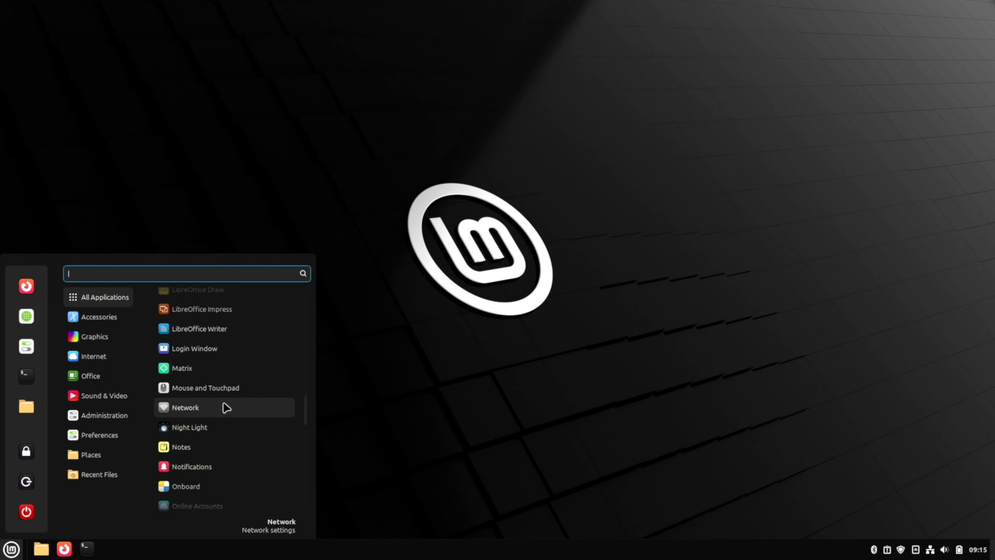
{"action": "scroll", "coordinate": [226, 407], "scroll_direction": "down", "scroll_amount": 5}
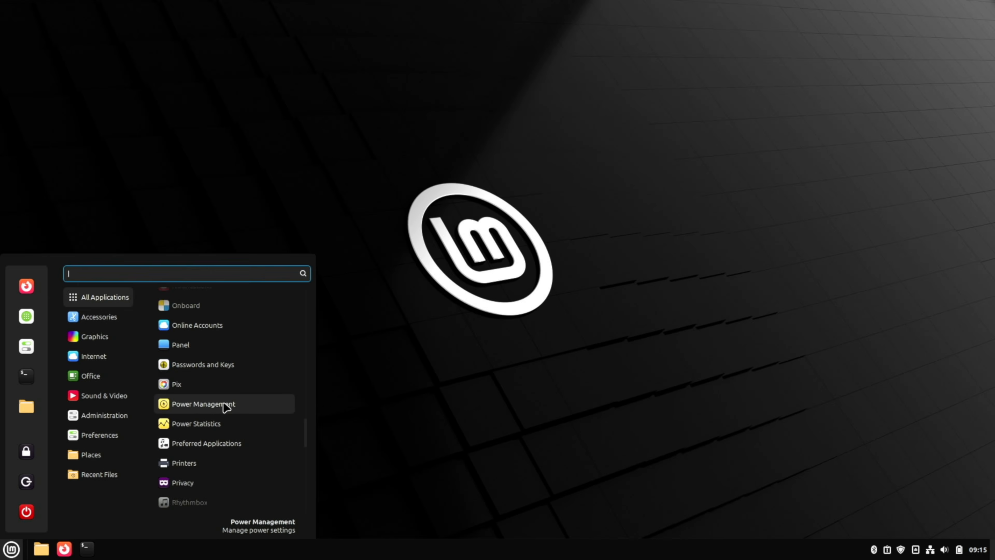
{"action": "scroll", "coordinate": [226, 407], "scroll_direction": "down", "scroll_amount": 1}
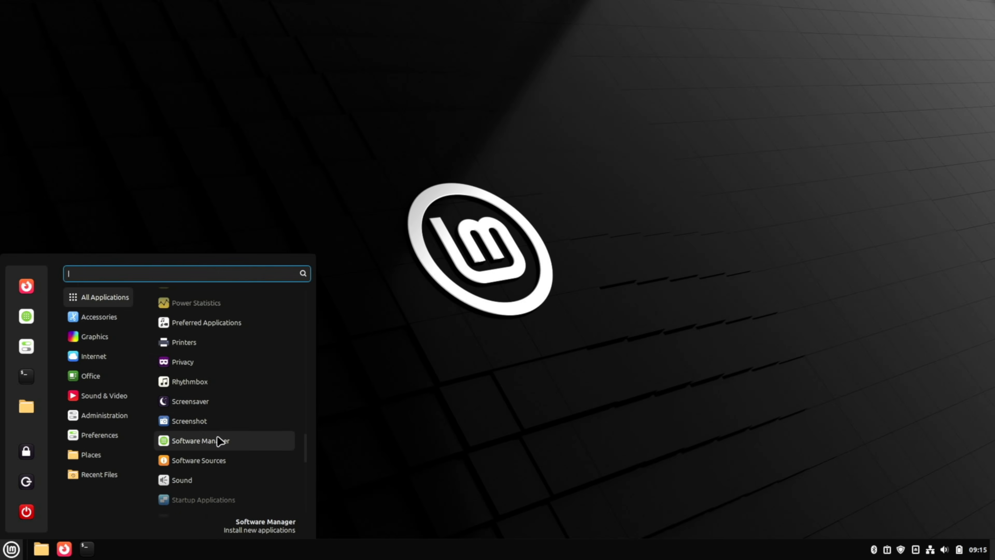
{"action": "left_click", "coordinate": [218, 441]}
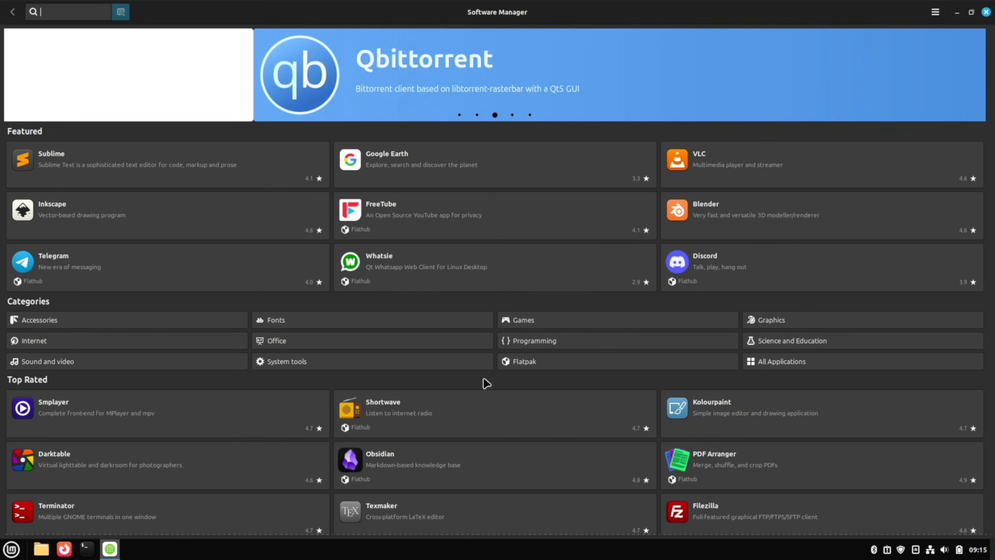
{"action": "type", "text": "Steam"}
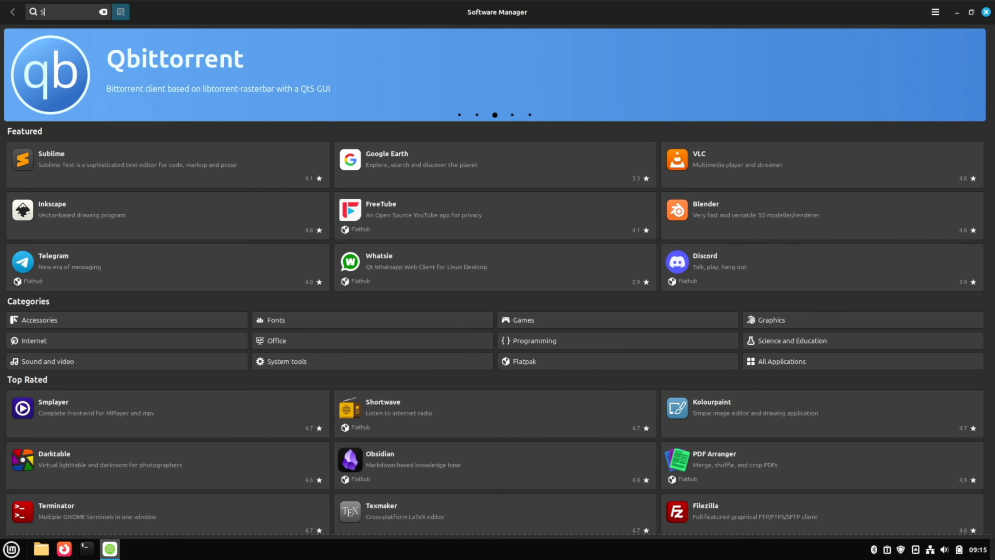